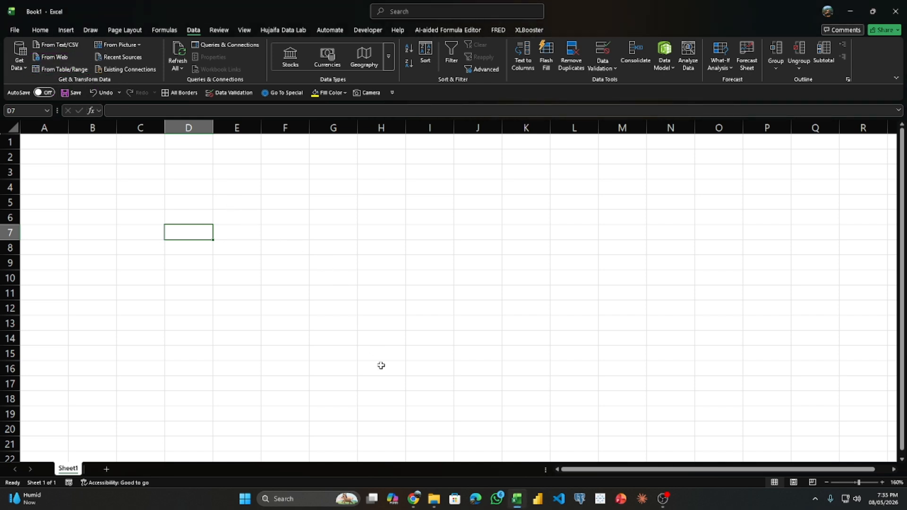
Switch to Chrome and look through the BBC Weather forecast page for Dhaka.
left_click(413, 498)
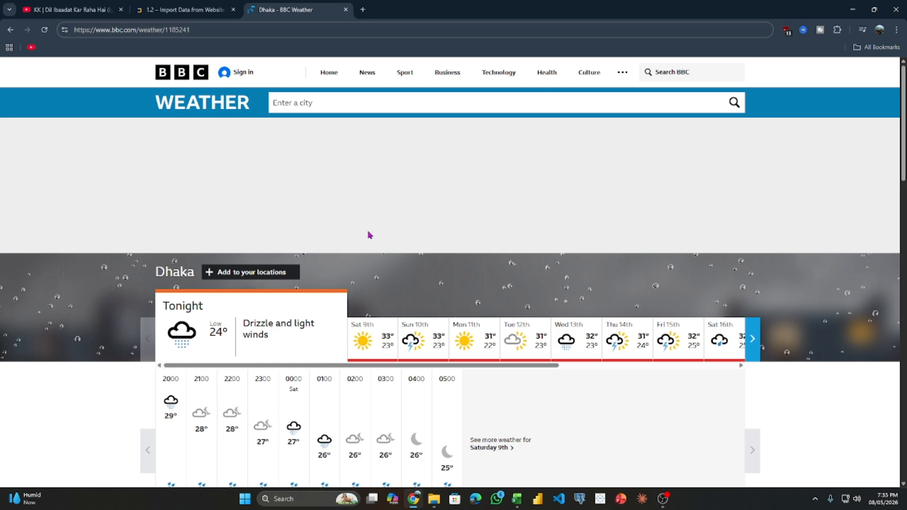
scroll(307, 213, "down", 15)
scroll(293, 229, "up", 5)
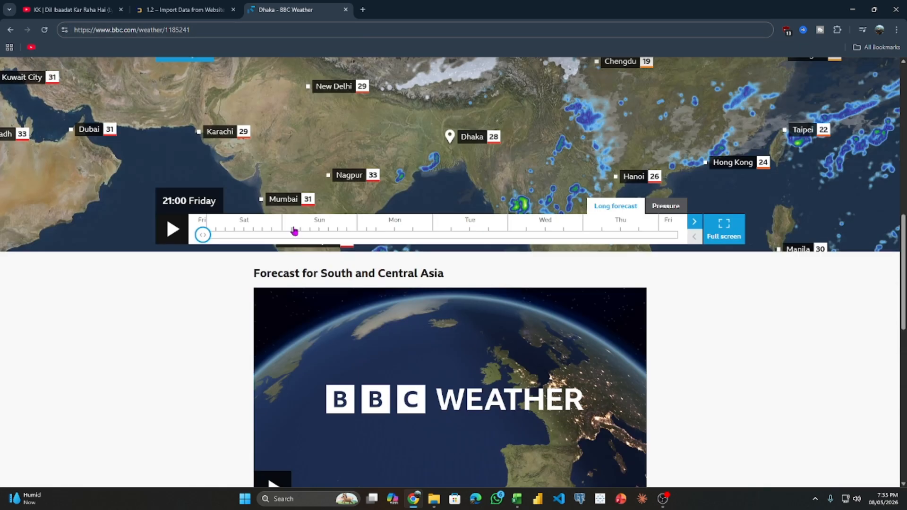
scroll(387, 268, "up", 5)
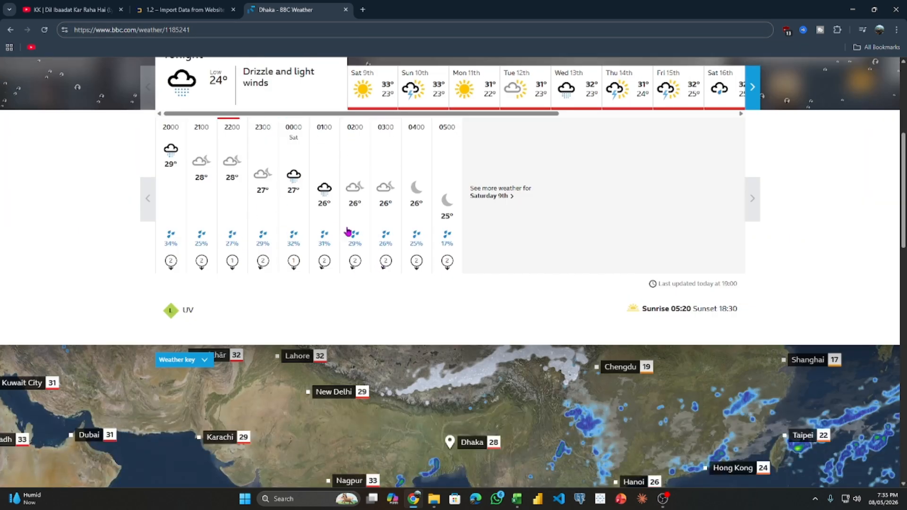
scroll(374, 330, "up", 5)
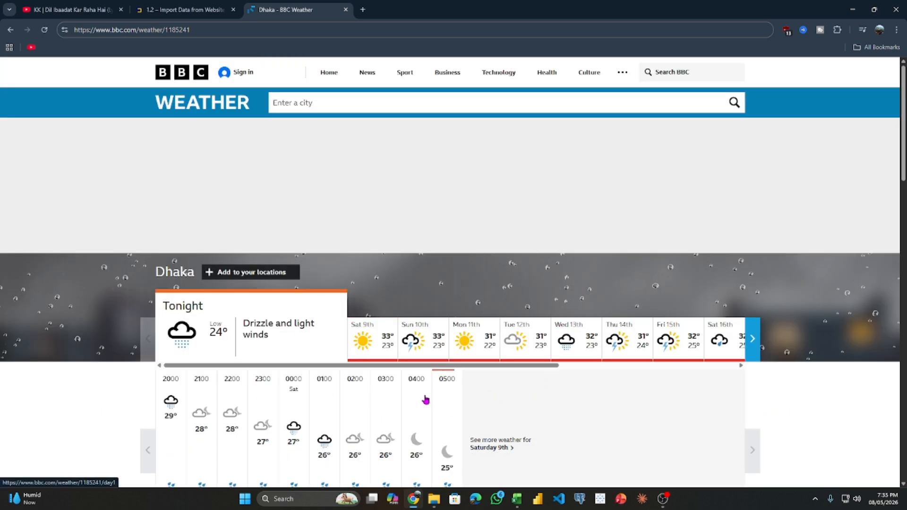
scroll(425, 398, "down", 5)
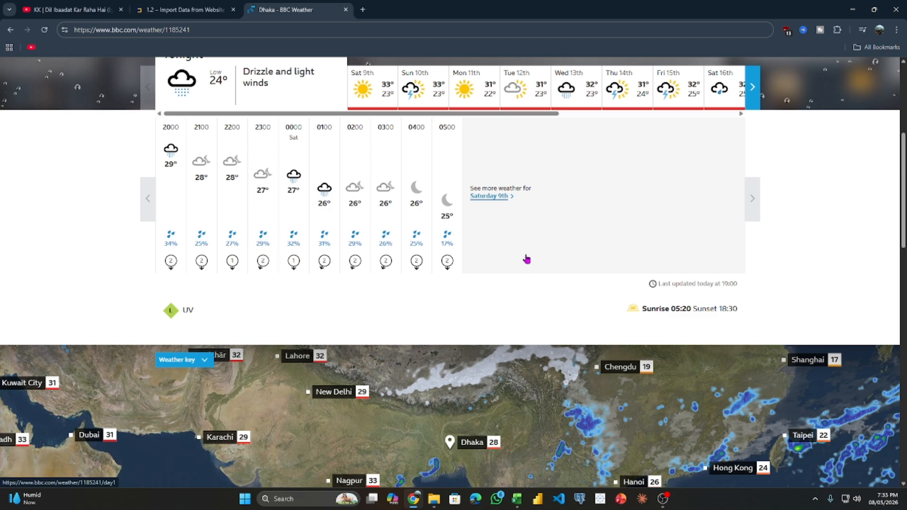
scroll(390, 267, "up", 5)
scroll(331, 271, "down", 20)
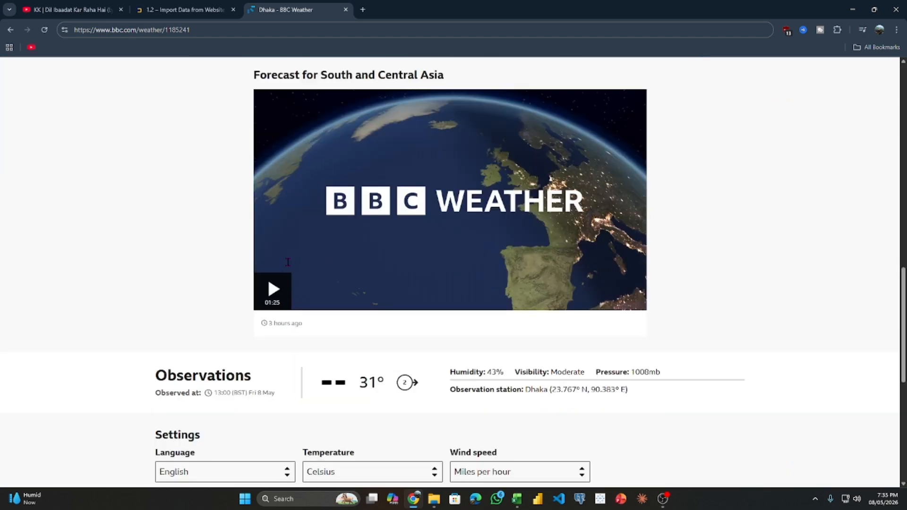
Copy the web address of the BBC Weather page for Dhaka.
left_click(310, 31)
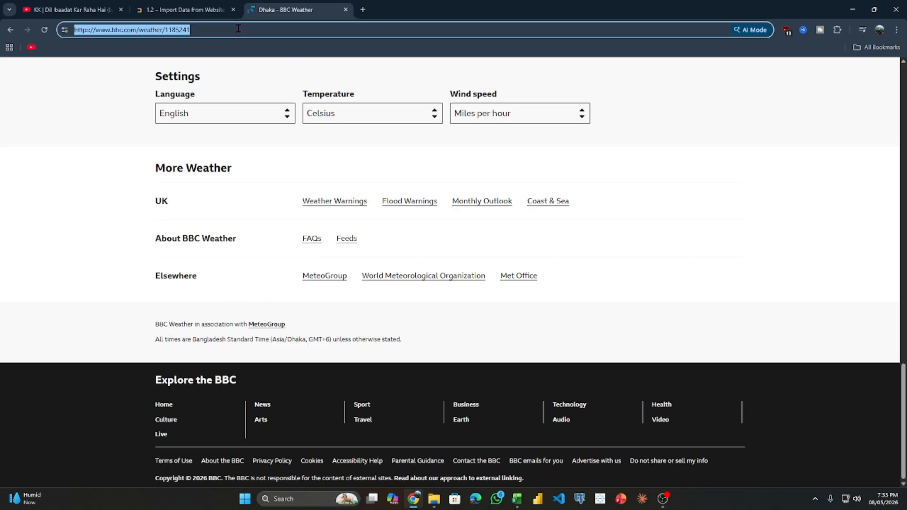
left_click_drag(194, 29, 41, 26)
key("ctrl+c")
left_click(516, 499)
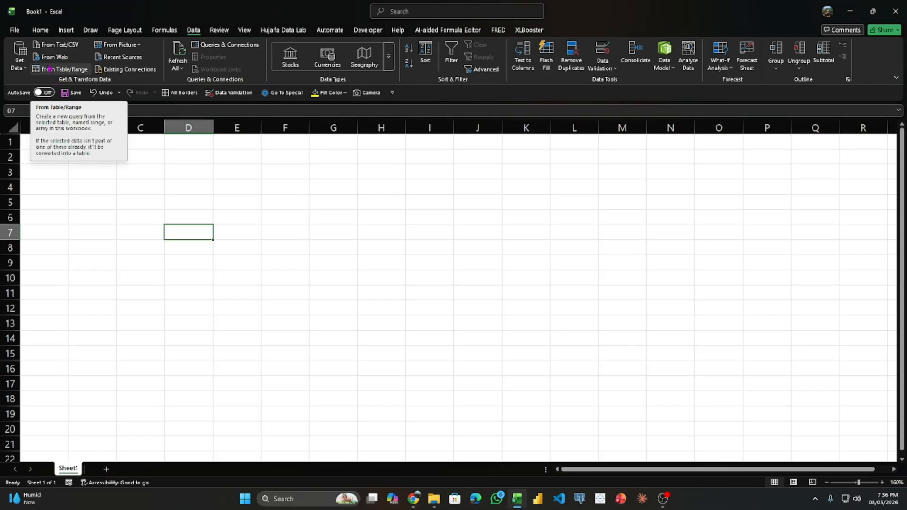
left_click(28, 65)
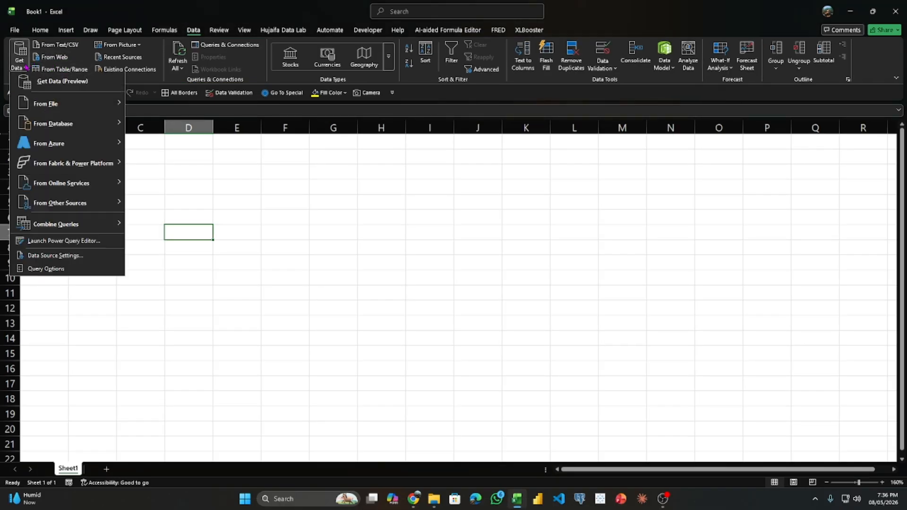
left_click(64, 57)
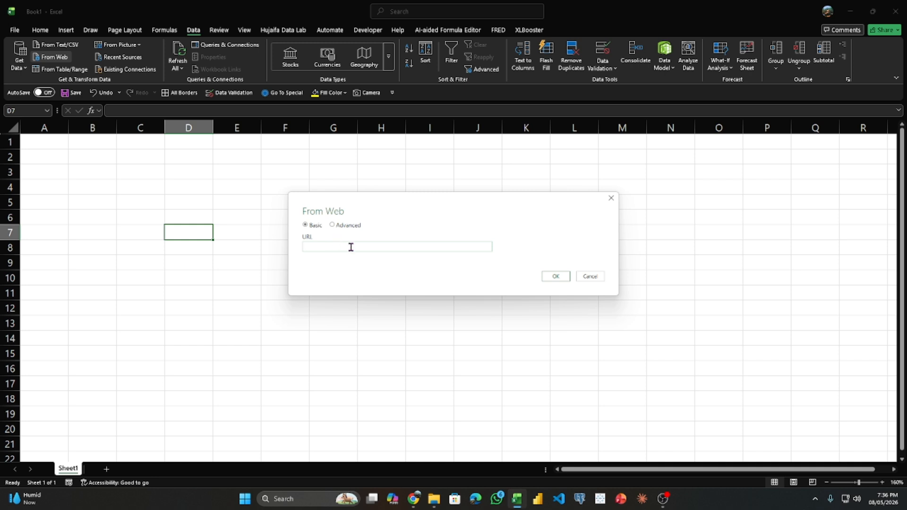
key("ctrl+v")
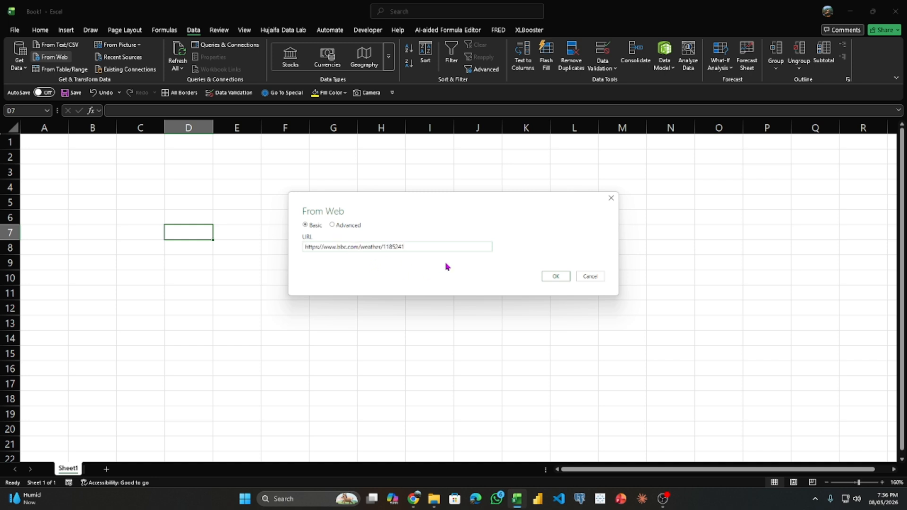
left_click(555, 278)
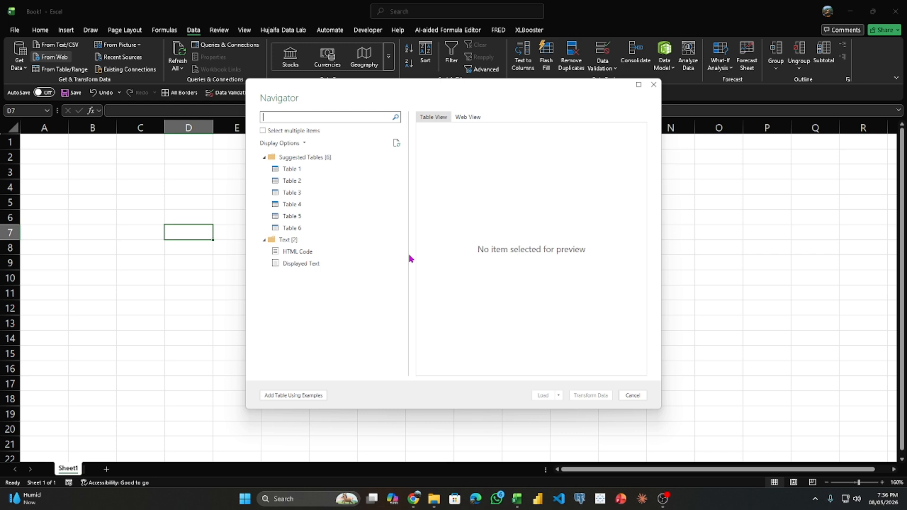
key("ctrl+2")
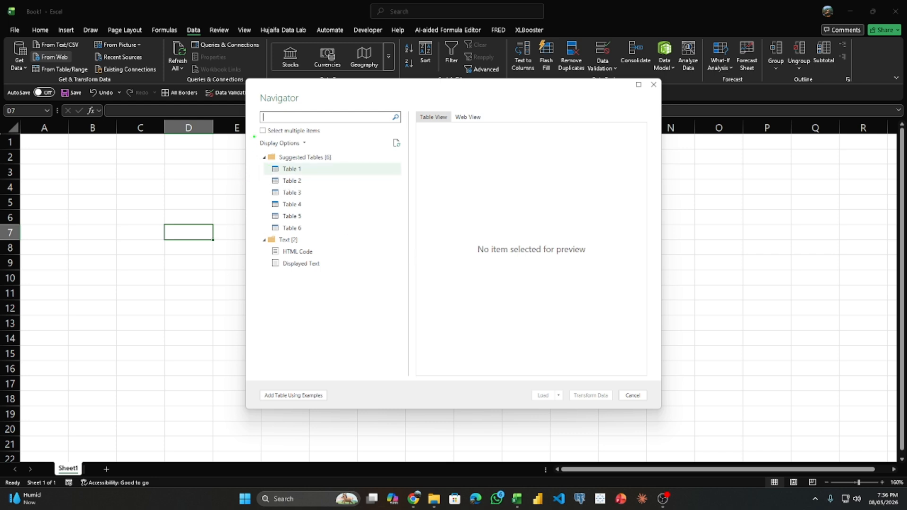
mouse_move(250, 81)
left_mouse_down()
mouse_move(579, 365)
mouse_move(679, 421)
left_mouse_up()
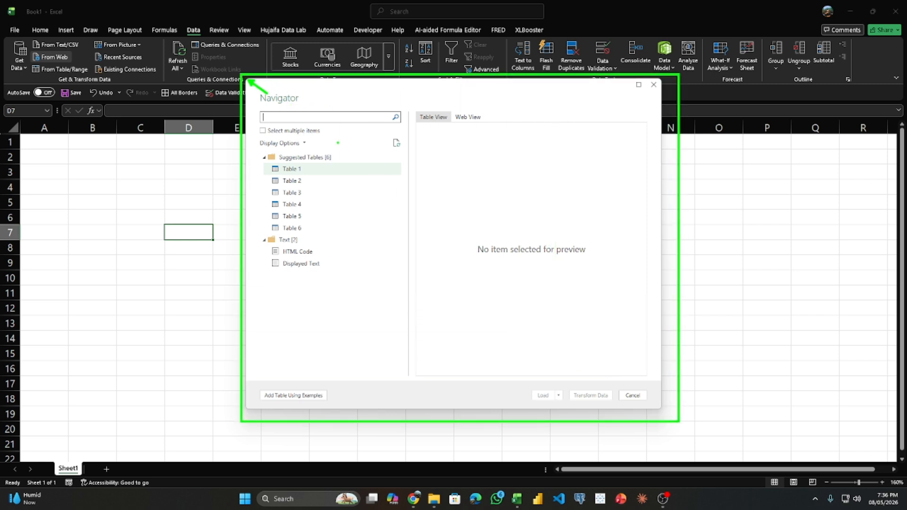
key("Escape")
Preview Table 1, Table 2 and Table 4 in the Navigator, checking the columns of Table 1 and Table 4.
left_click(298, 170)
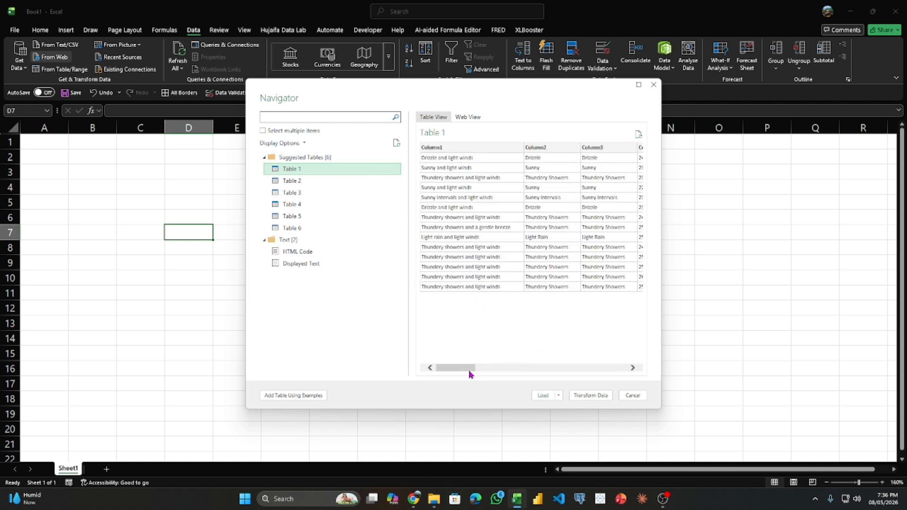
left_click_drag(470, 371, 668, 395)
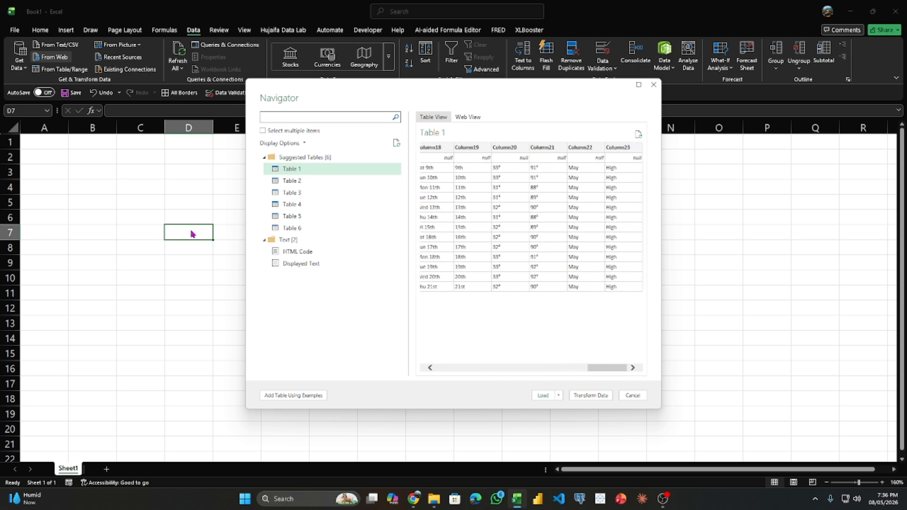
left_click(308, 182)
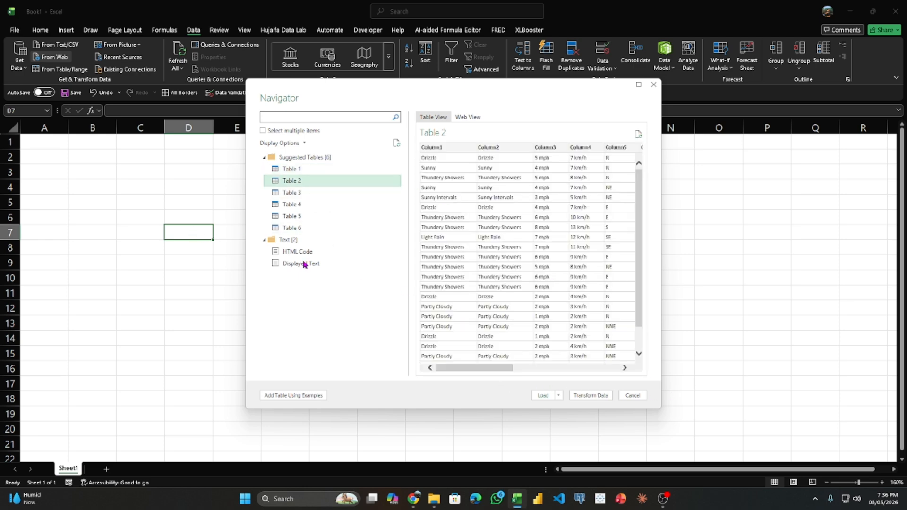
left_click(304, 205)
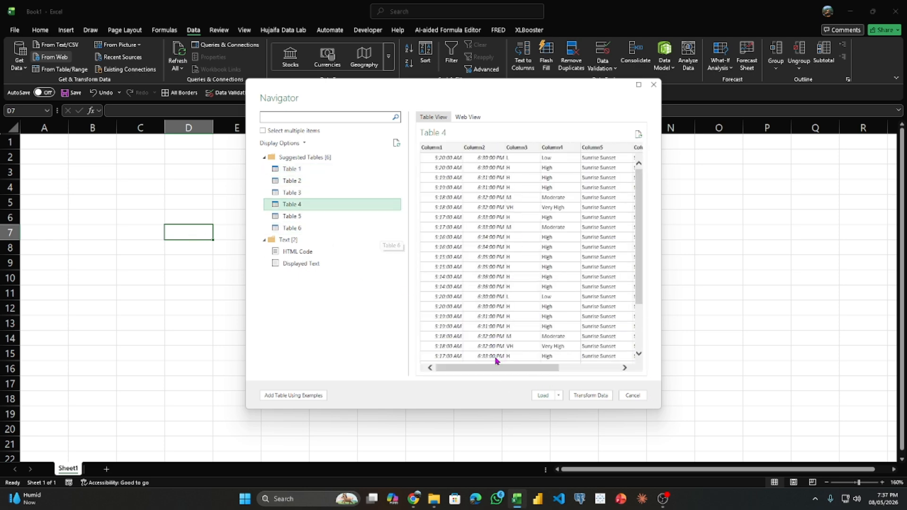
left_click_drag(496, 367, 560, 368)
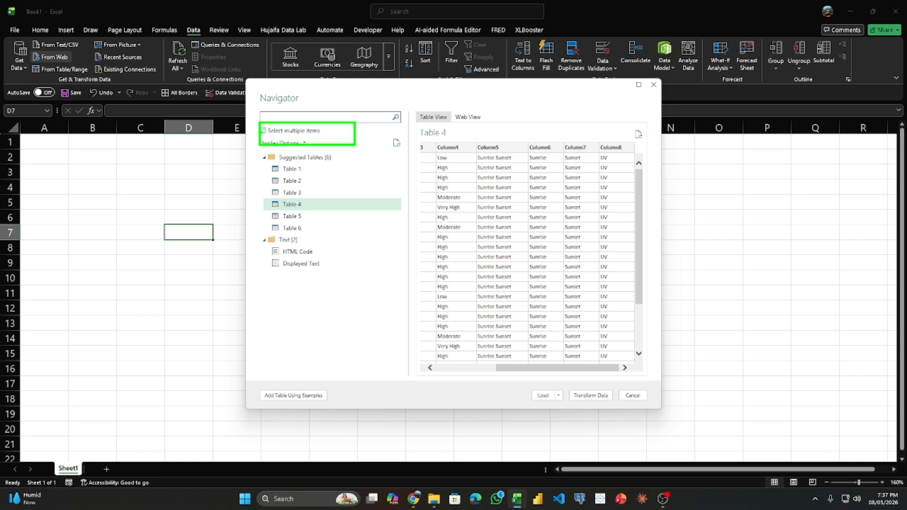
left_click(263, 131)
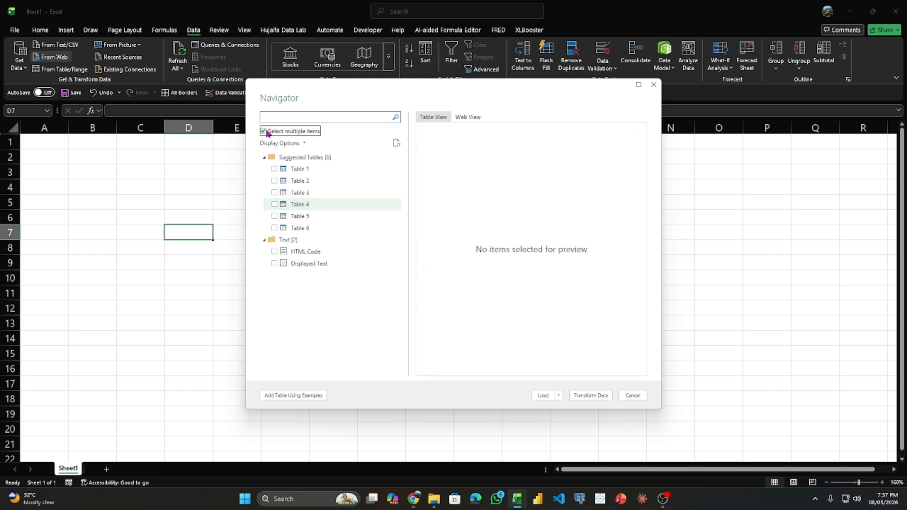
left_click(274, 169)
left_click(274, 180)
left_click(274, 192)
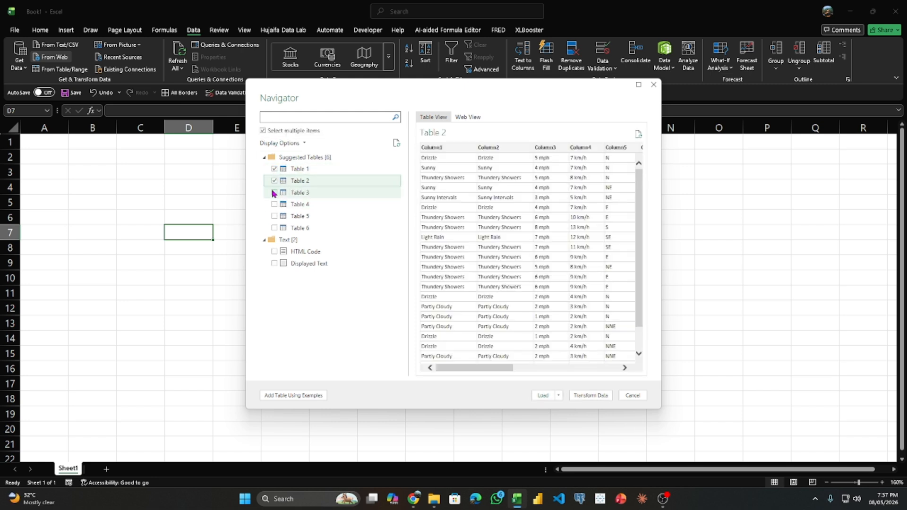
left_click(274, 168)
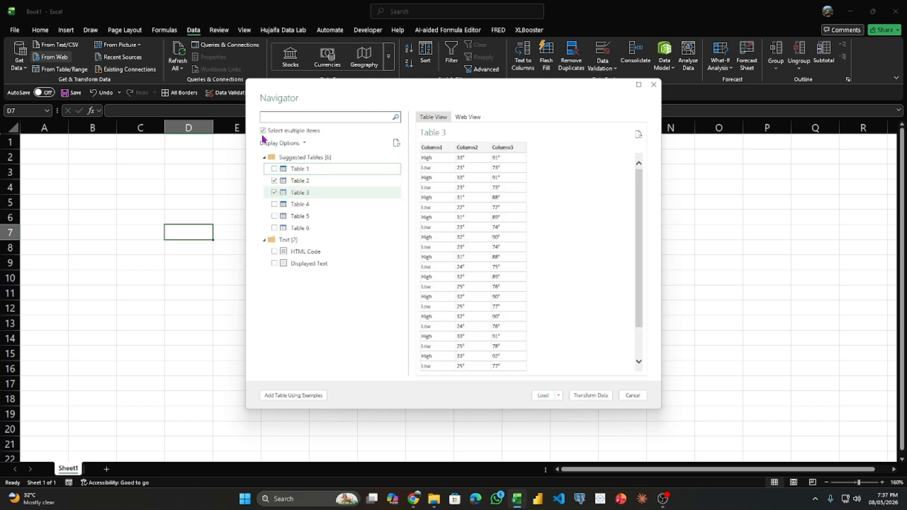
left_click(263, 131)
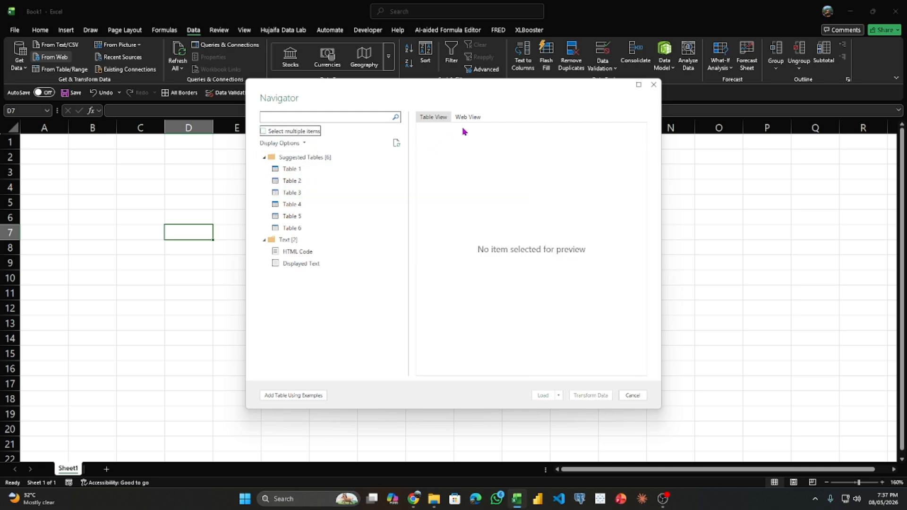
Preview Table 1 in Web View and look through the source page.
left_click(291, 169)
left_click(465, 118)
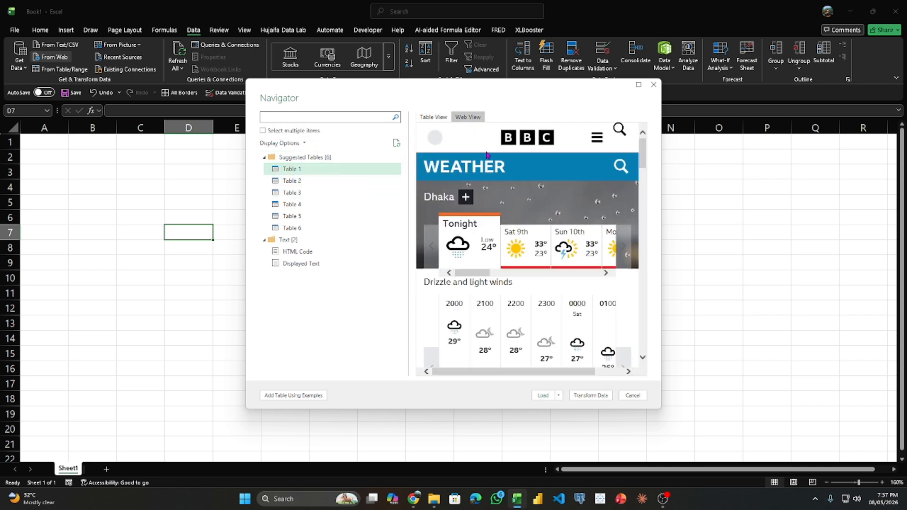
left_click_drag(643, 149, 666, 366)
left_click(319, 255)
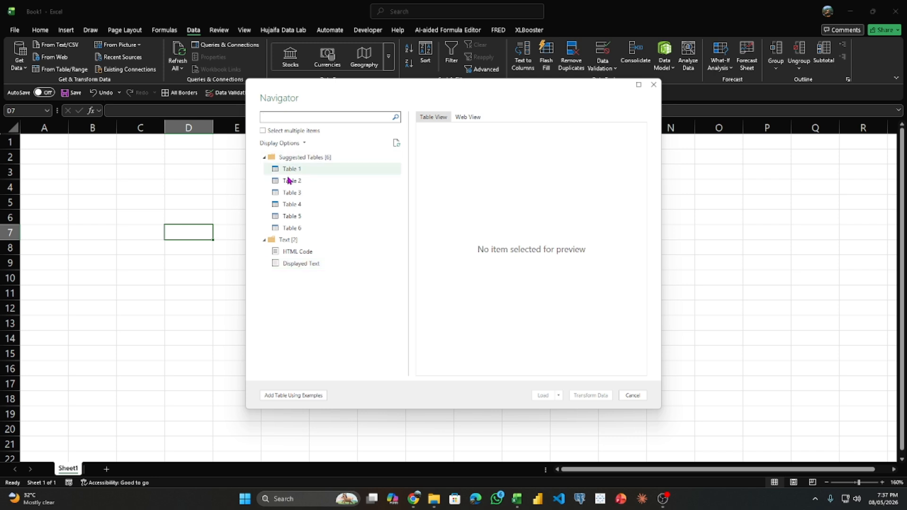
Select both Table 1 and Table 2 for import and open them in the Power Query Editor for transformation.
left_click(267, 132)
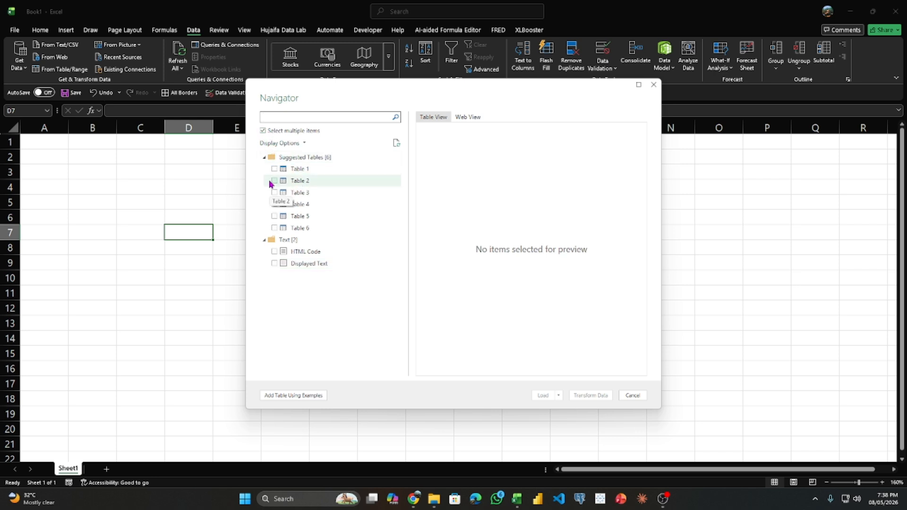
left_click(274, 169)
left_click(278, 181)
left_click(276, 181)
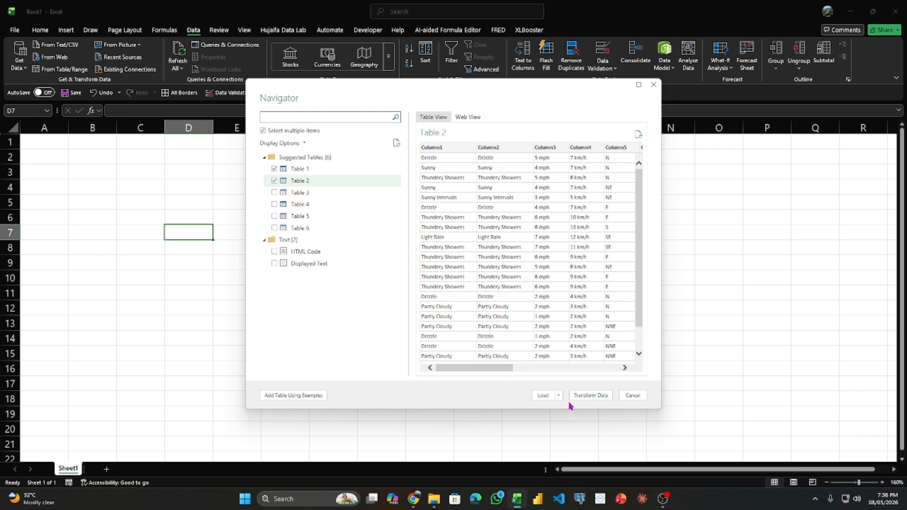
left_click(540, 395)
left_click(584, 397)
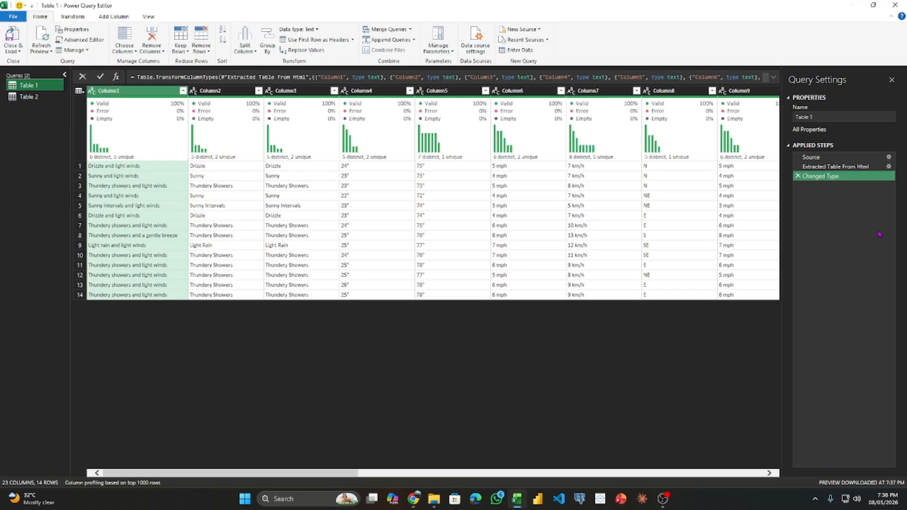
Examine the Source, Extracted Table From Html and Changed Type steps of the Table 1 query.
left_click_drag(302, 476, 265, 454)
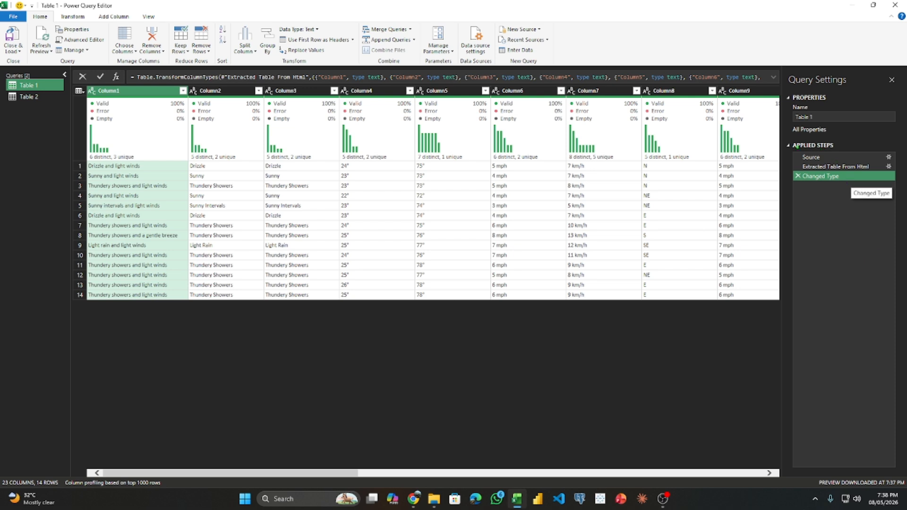
left_click(837, 159)
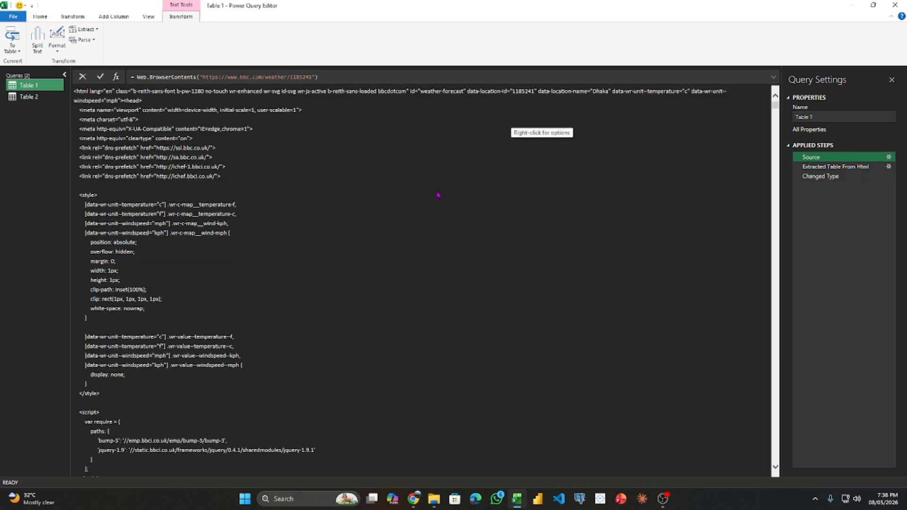
scroll(208, 307, "down", 11)
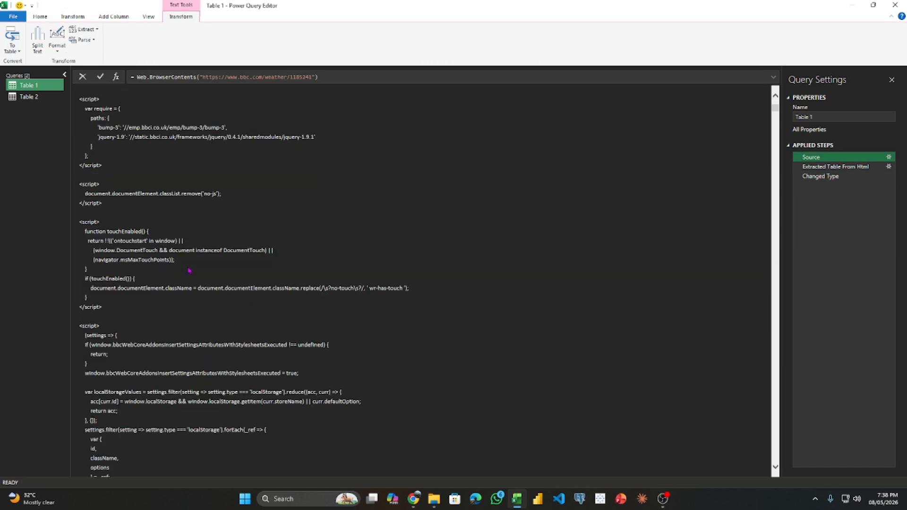
scroll(189, 270, "down", 10)
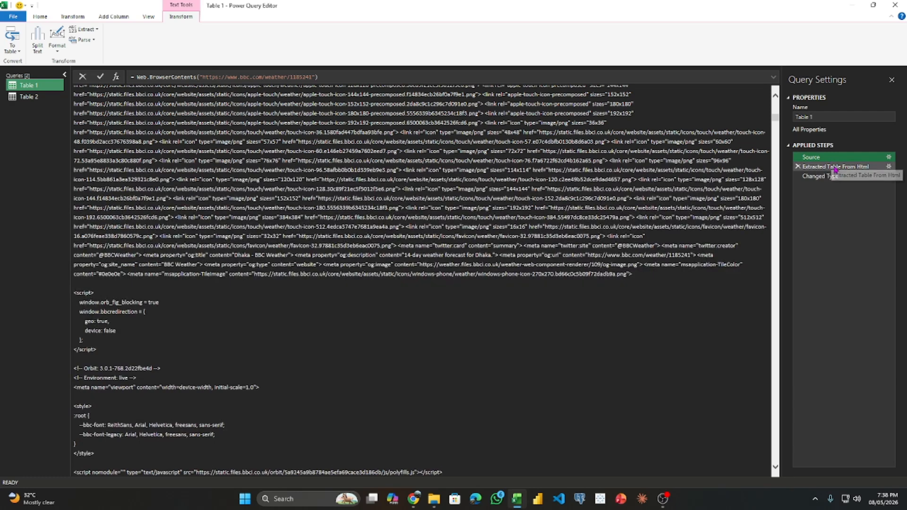
left_click(838, 167)
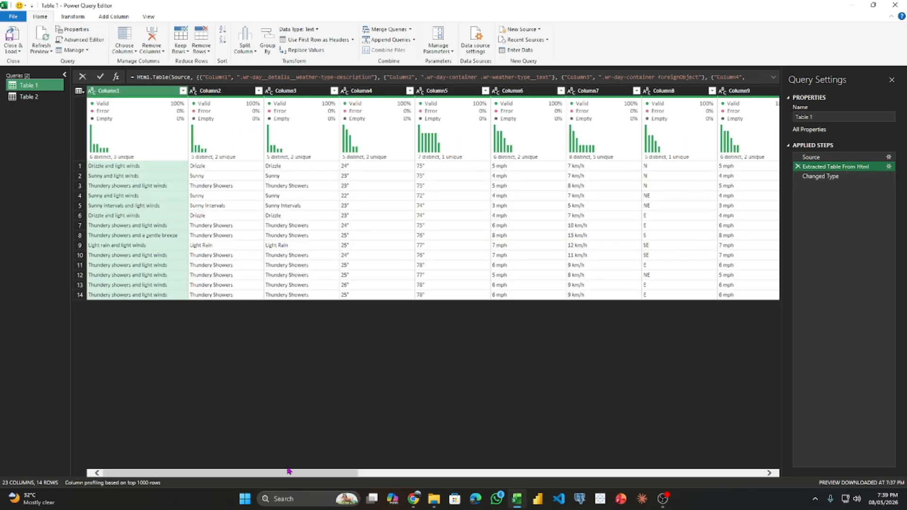
left_click_drag(296, 476, 701, 475)
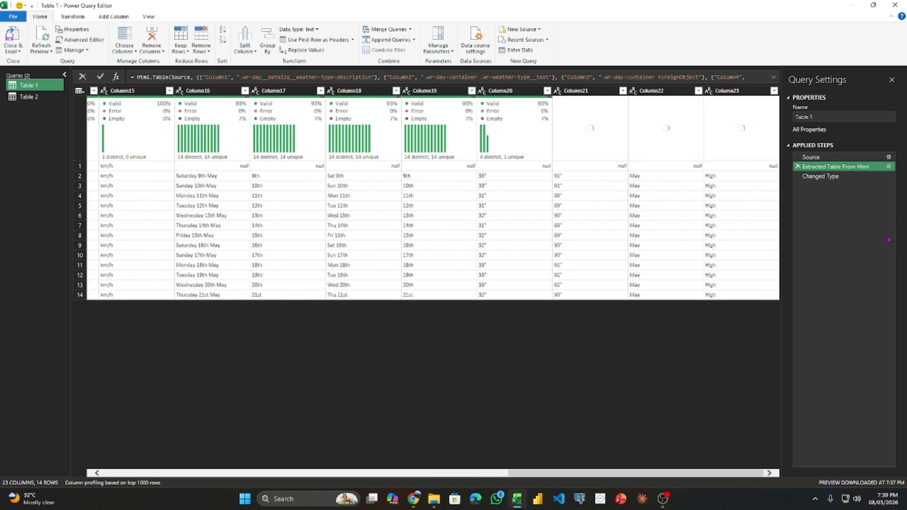
left_click(841, 176)
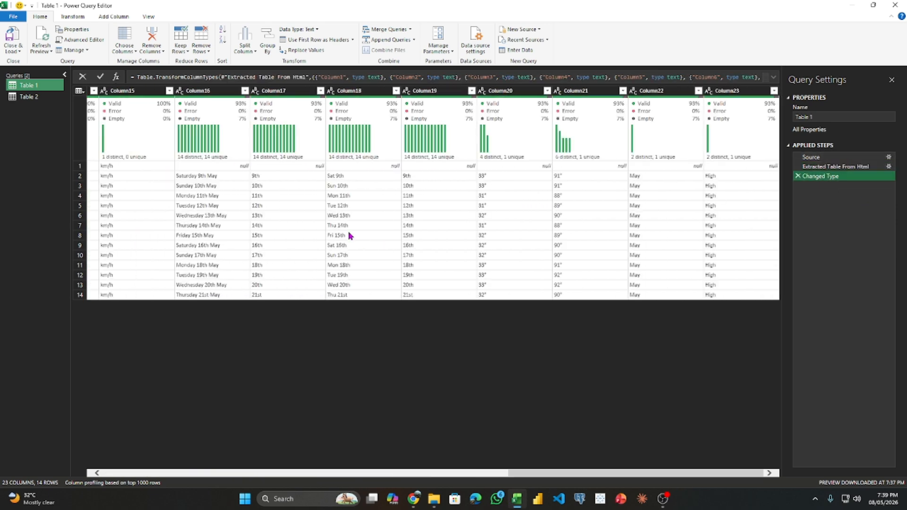
Rename Column1 of the Table 1 query to WEATHER, working from the Changed Type step.
left_click(835, 166)
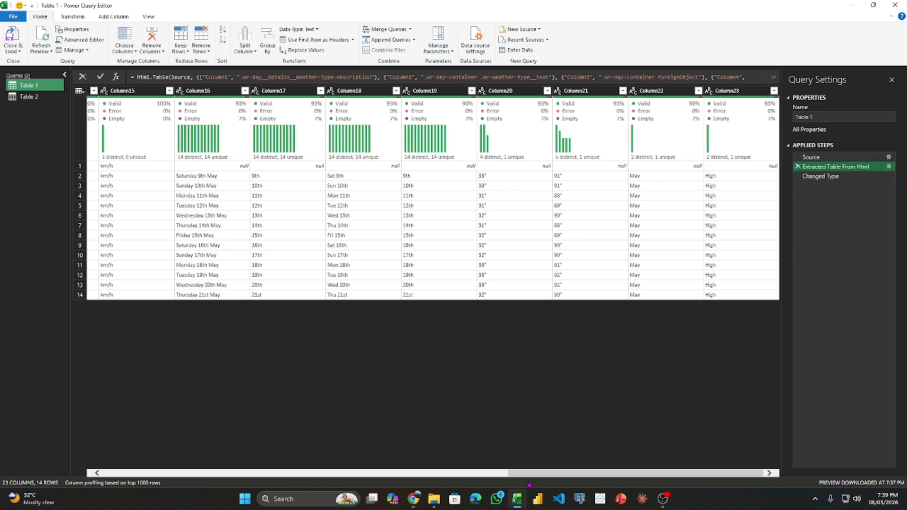
left_click_drag(515, 475, 178, 472)
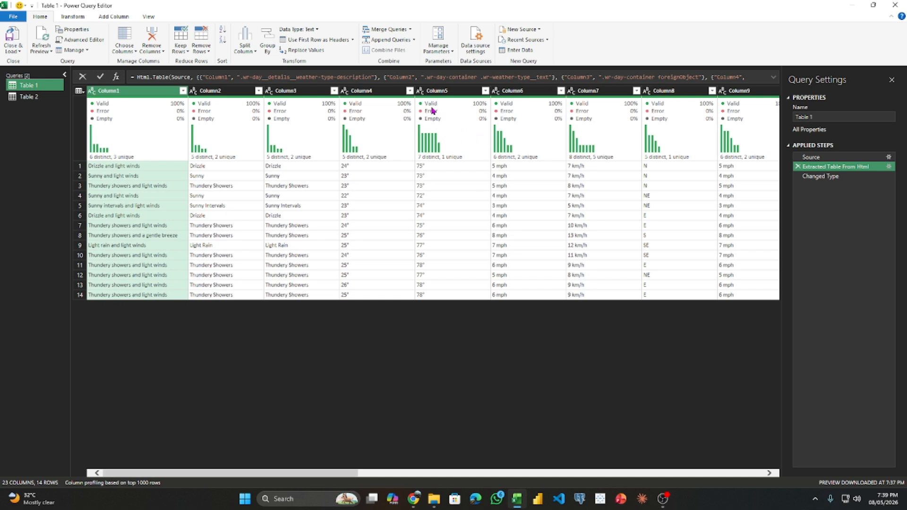
left_click(836, 177)
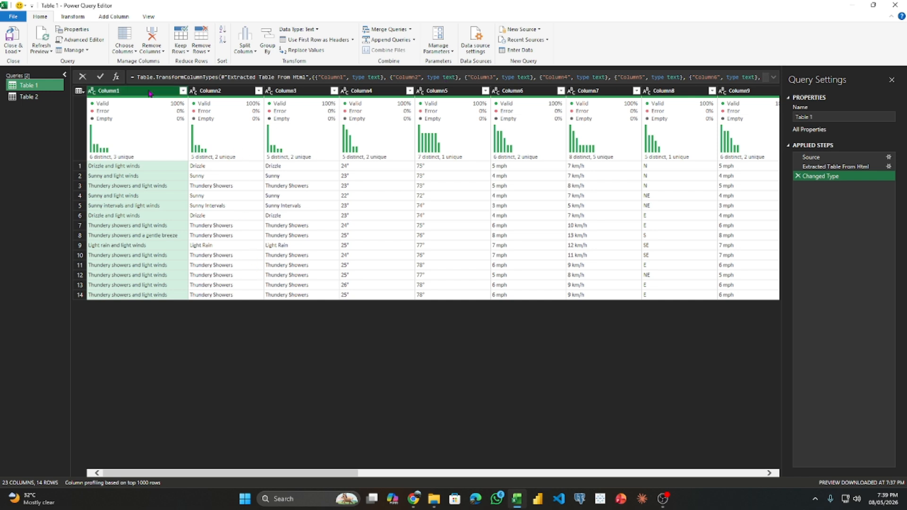
double_click(109, 91)
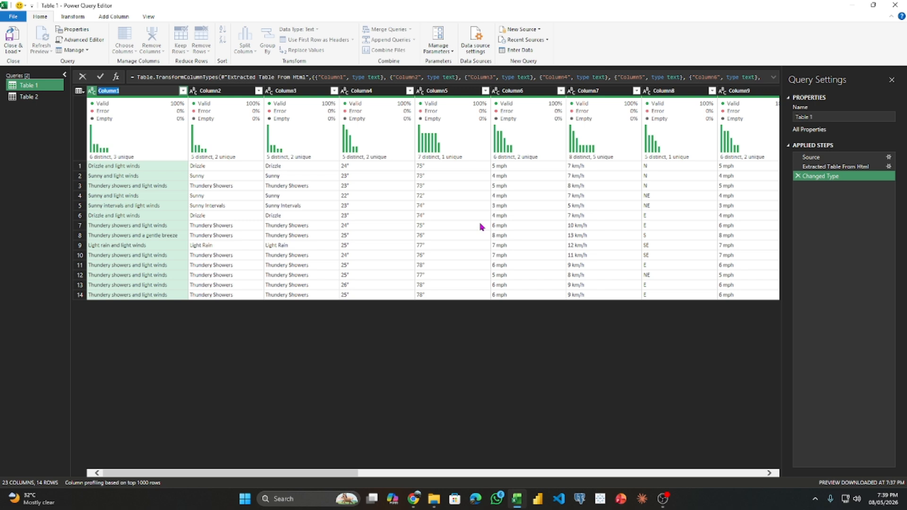
type("We")
key("Return")
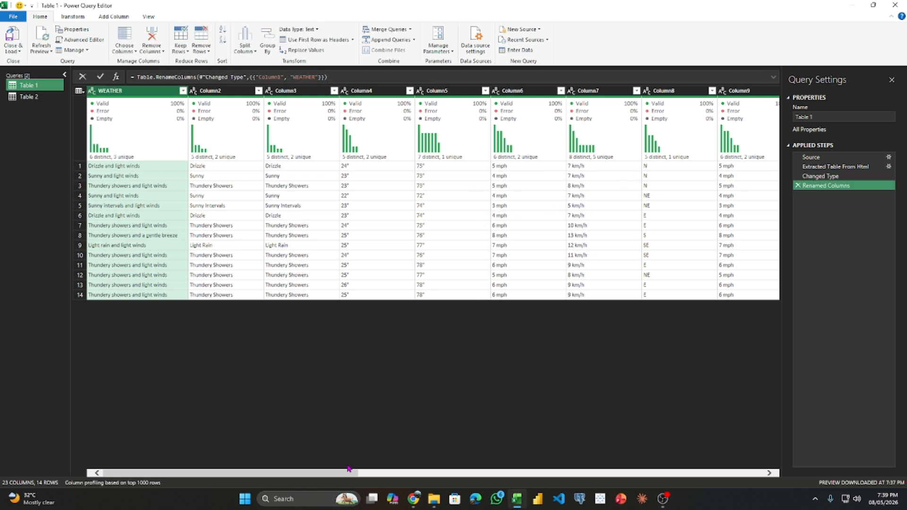
Remove Column8, which holds the abbreviated wind directions, from the Table 1 query.
left_click_drag(329, 474, 452, 473)
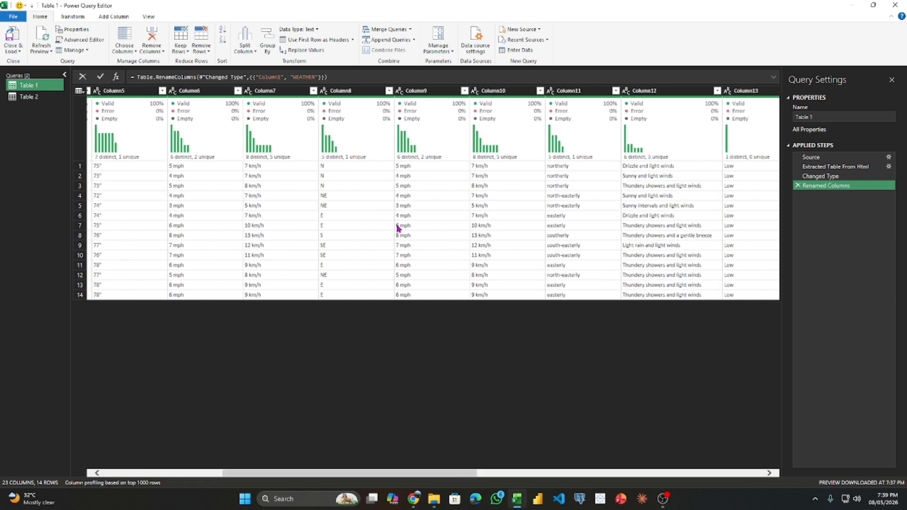
right_click(351, 91)
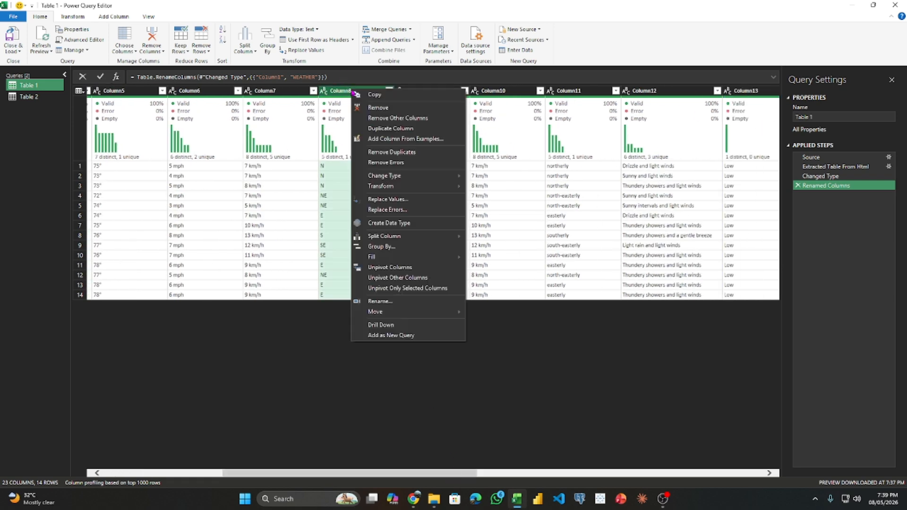
left_click(373, 108)
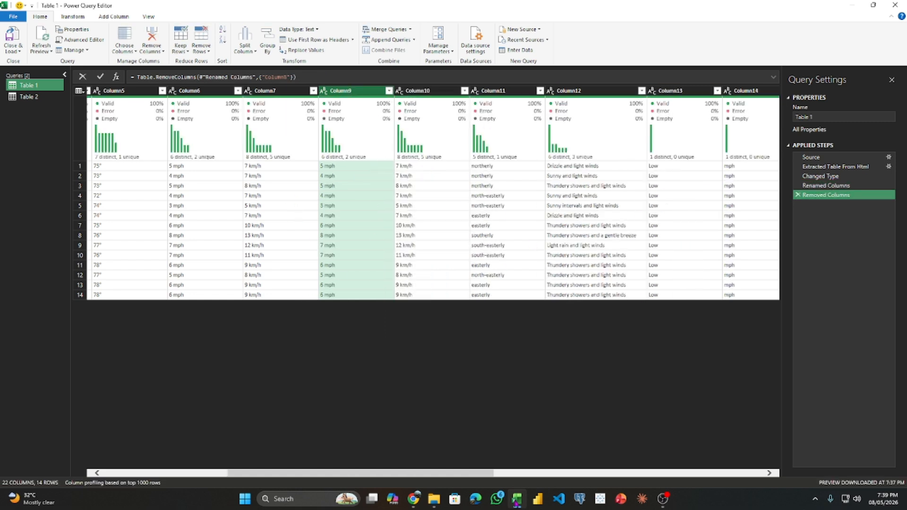
Apply Remove Blank Rows twice to the Table 1 query, leaving Column18 unfiltered.
left_click_drag(380, 473, 650, 473)
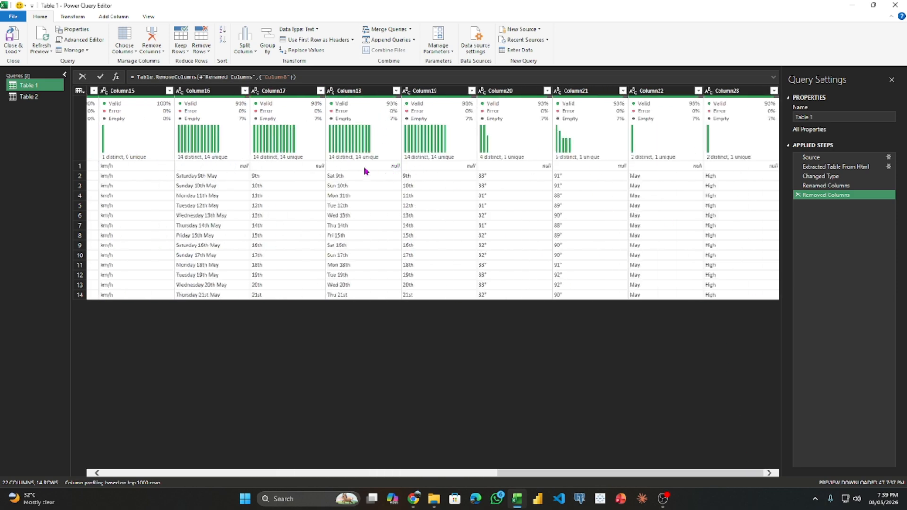
left_click(397, 94)
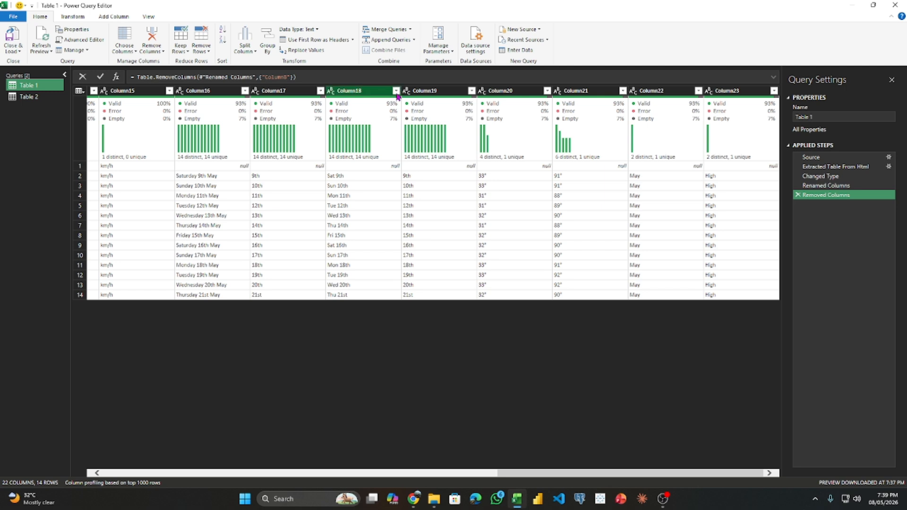
left_click(395, 91)
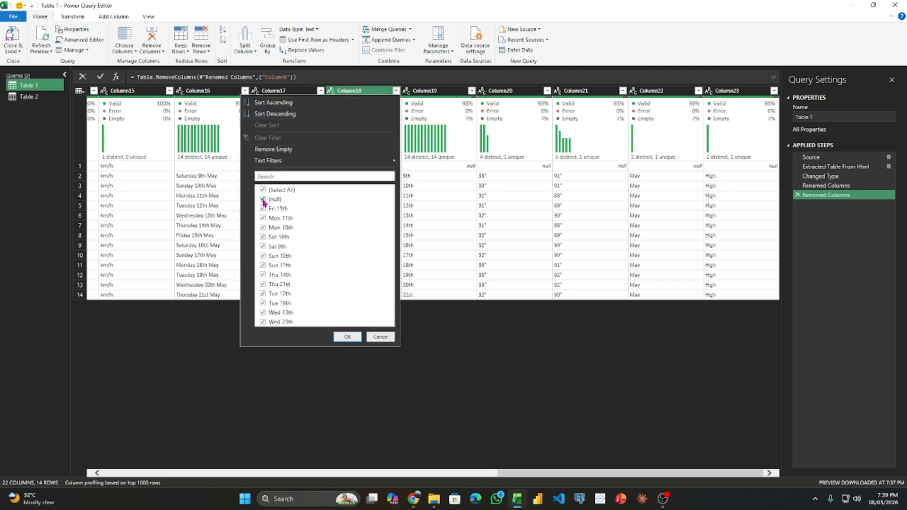
left_click(390, 337)
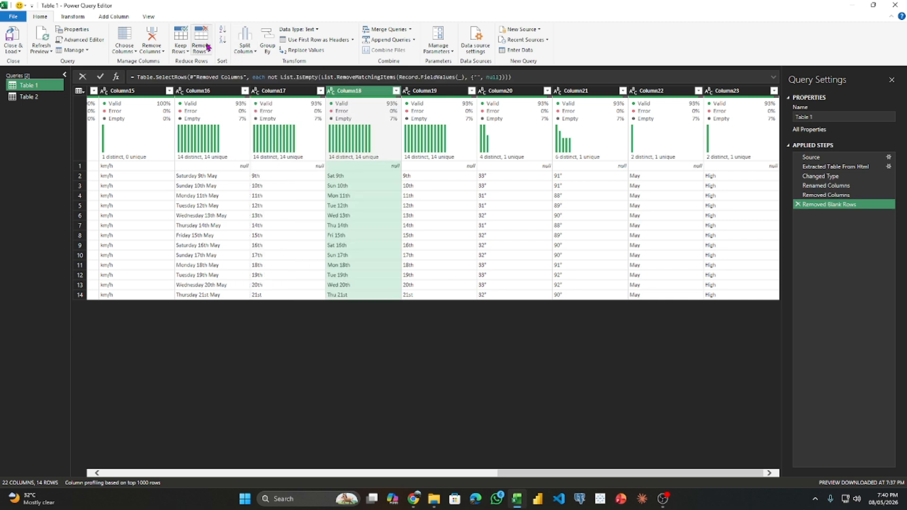
left_click(203, 55)
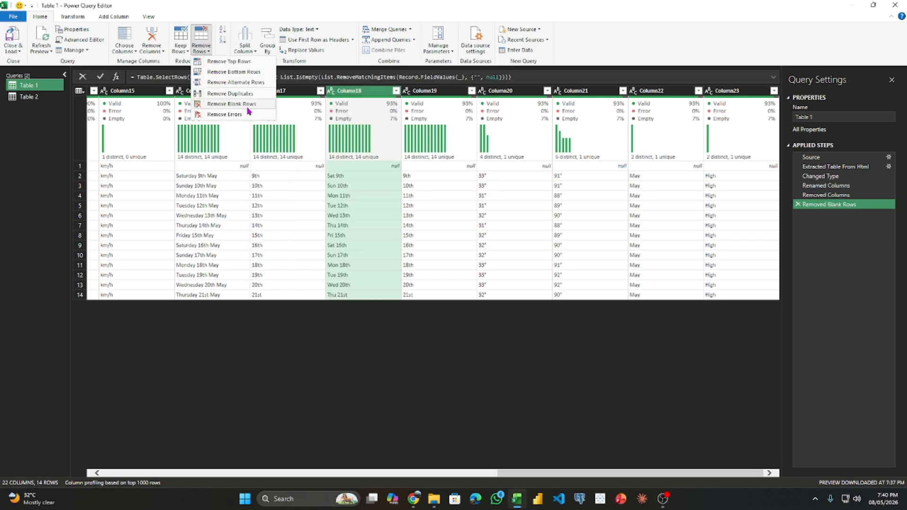
left_click(352, 170)
left_click(201, 49)
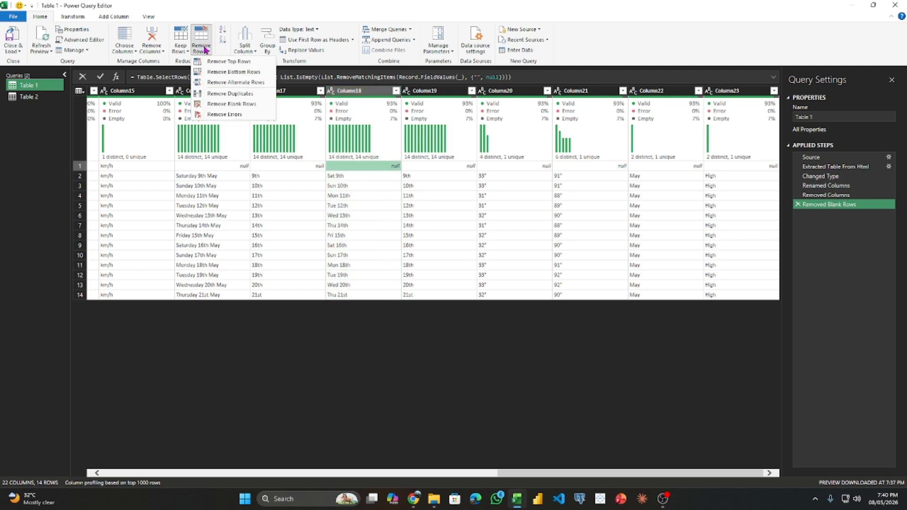
left_click(239, 104)
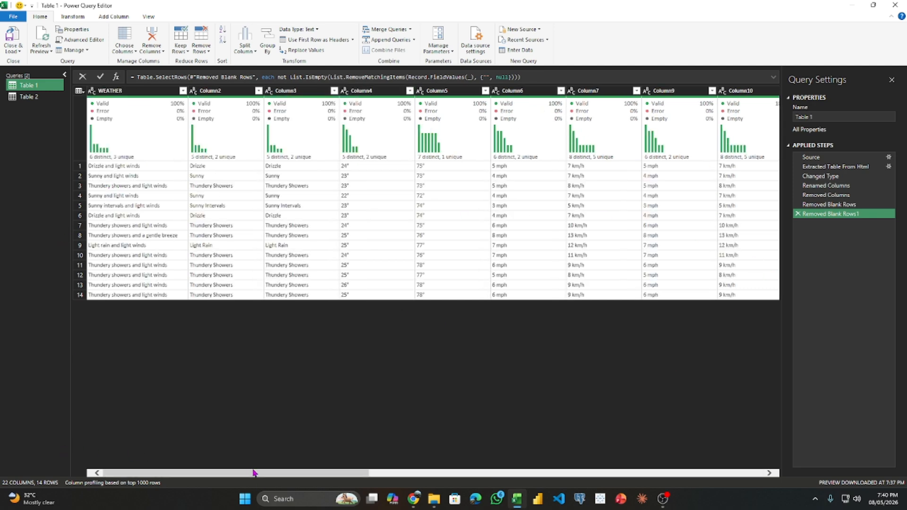
Filter Column18 of the Table 1 query to exclude null values.
left_click_drag(253, 473, 314, 466)
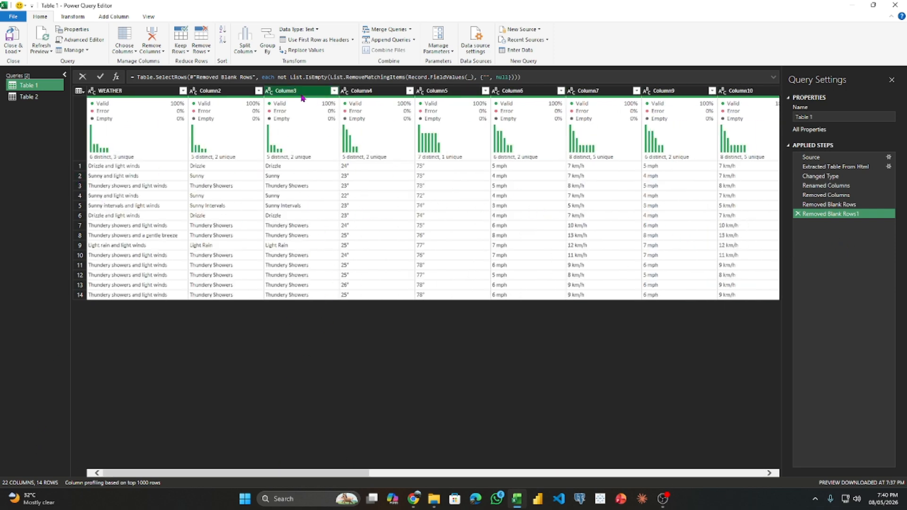
left_click_drag(352, 473, 748, 474)
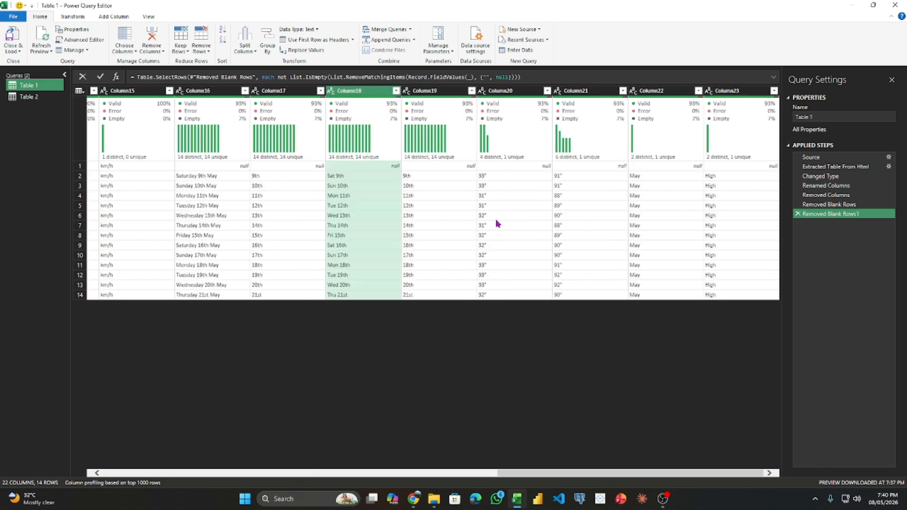
left_click(395, 91)
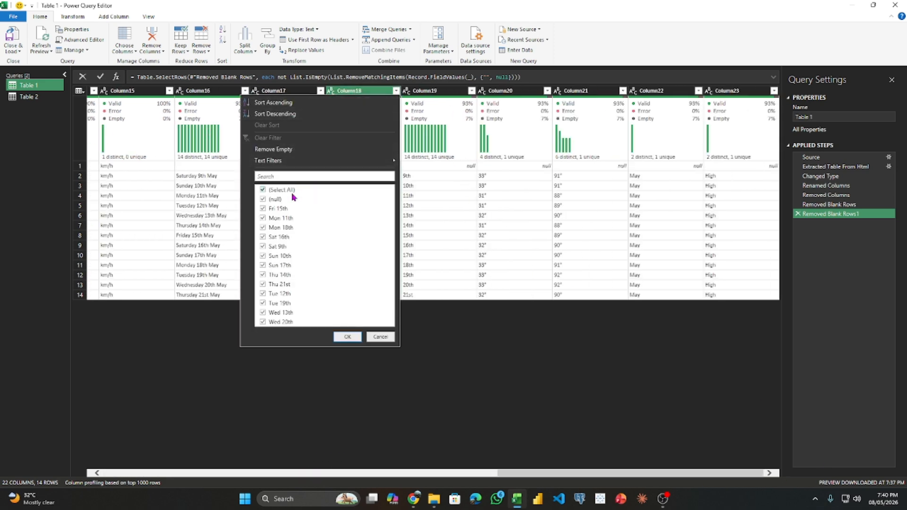
left_click(263, 199)
left_click(348, 336)
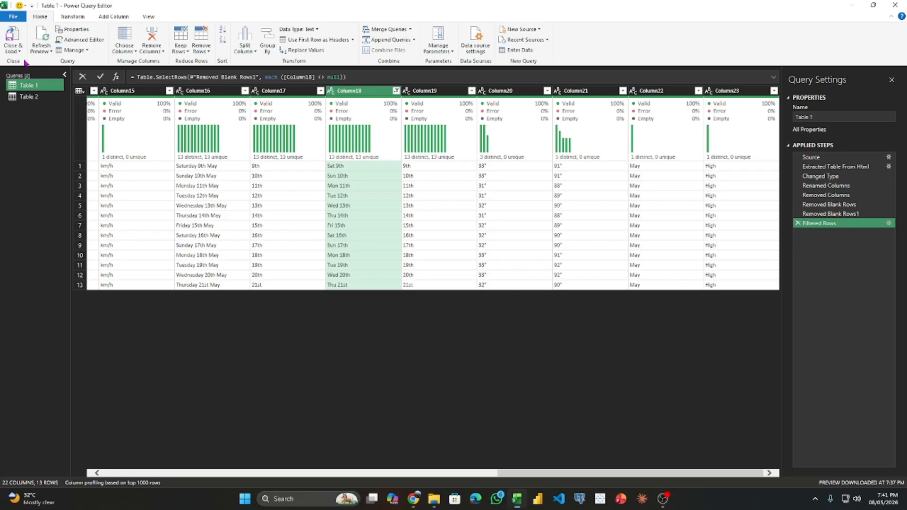
Close the Power Query Editor, load both queries into new Excel worksheets and look over the Table 2 data.
left_click(38, 58)
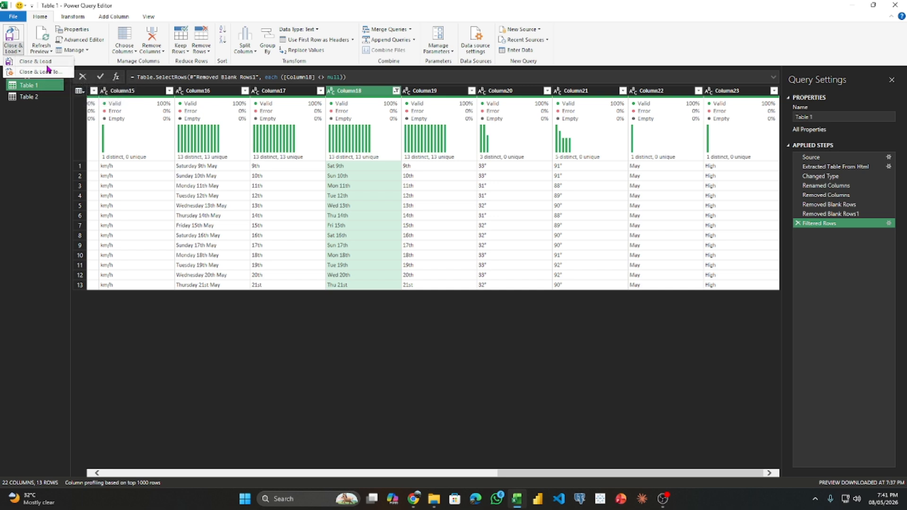
left_click(48, 66)
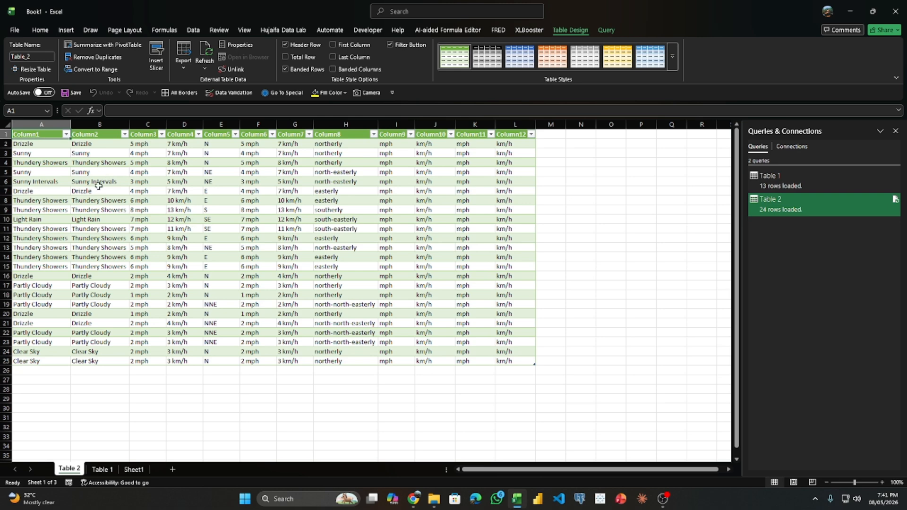
mouse_move(38, 135)
left_mouse_down()
mouse_move(71, 156)
mouse_move(168, 184)
mouse_move(26, 135)
left_mouse_up()
mouse_move(94, 172)
left_mouse_down()
mouse_move(439, 359)
mouse_move(99, 183)
left_mouse_up()
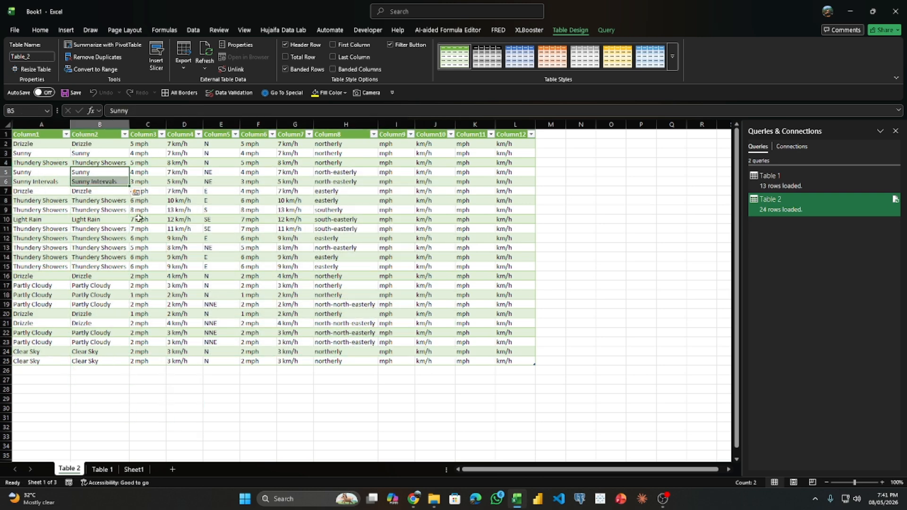
Review the loaded data on the Table 1 sheet, hiding the Queries & Connections pane to view more columns.
left_click(98, 470)
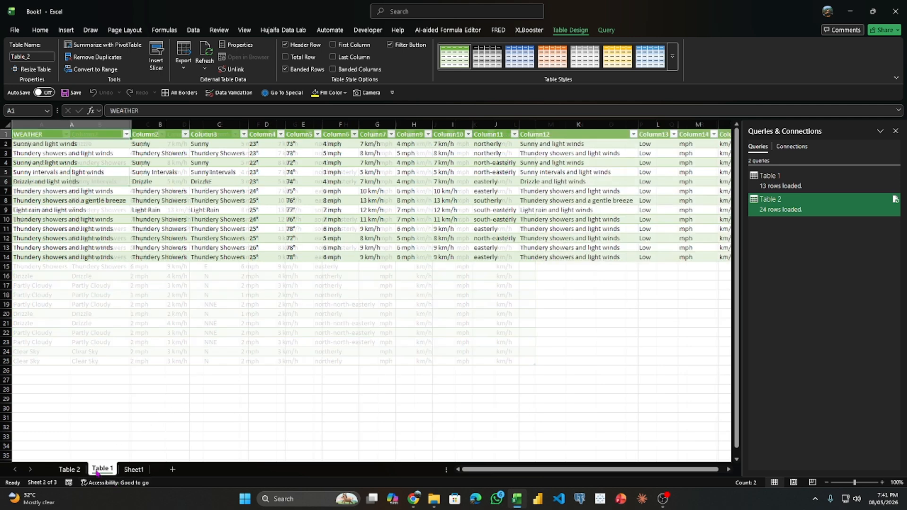
left_click_drag(85, 144, 730, 264)
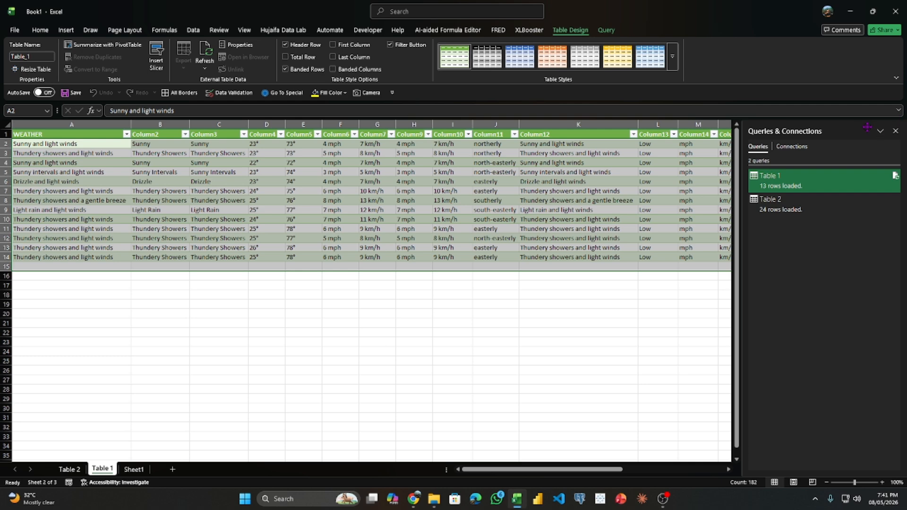
left_click(895, 130)
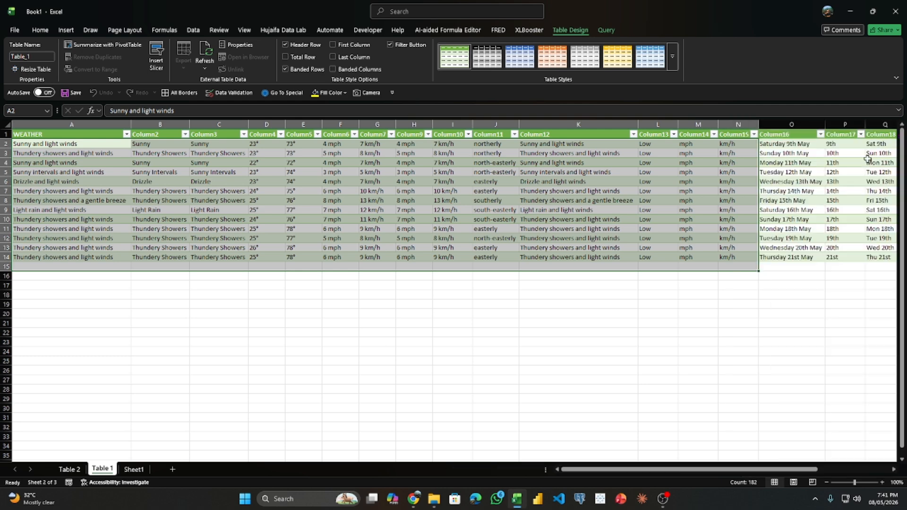
left_click(493, 334)
left_click(308, 231)
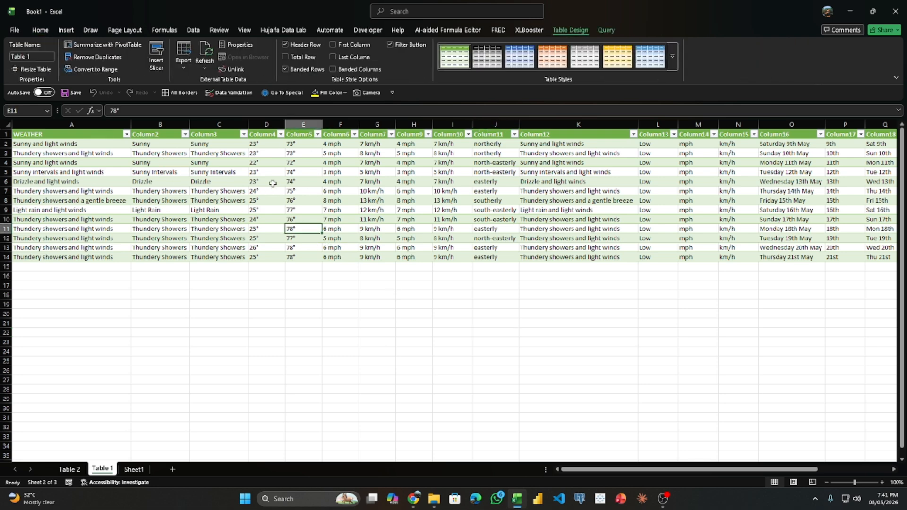
Show the Queries & Connections pane again.
left_click(612, 29)
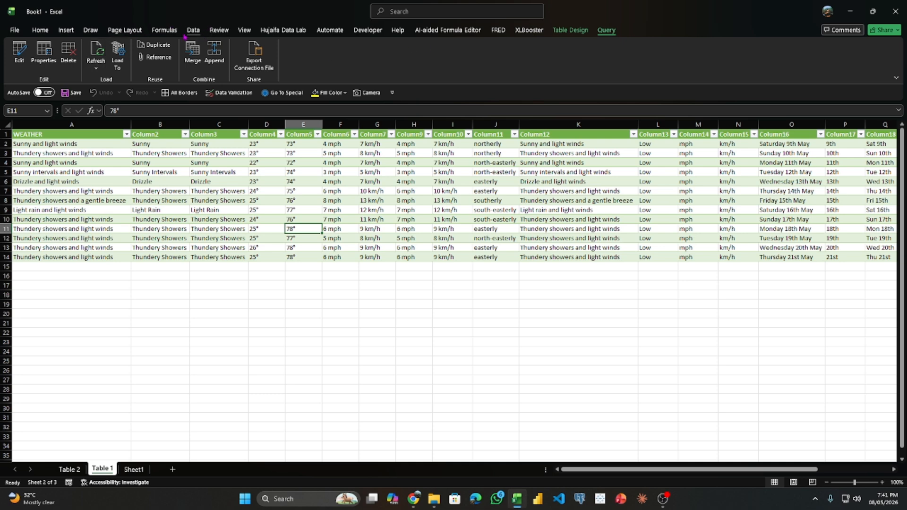
left_click(165, 29)
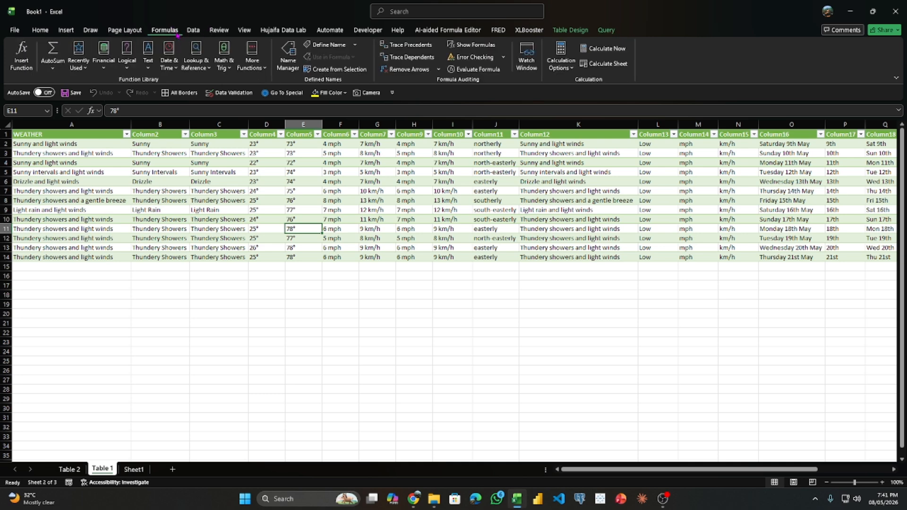
left_click(201, 34)
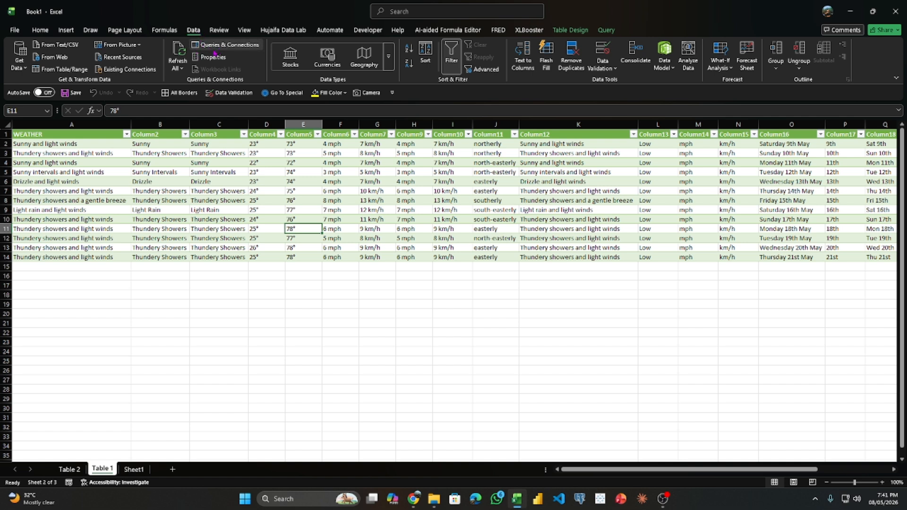
left_click(221, 47)
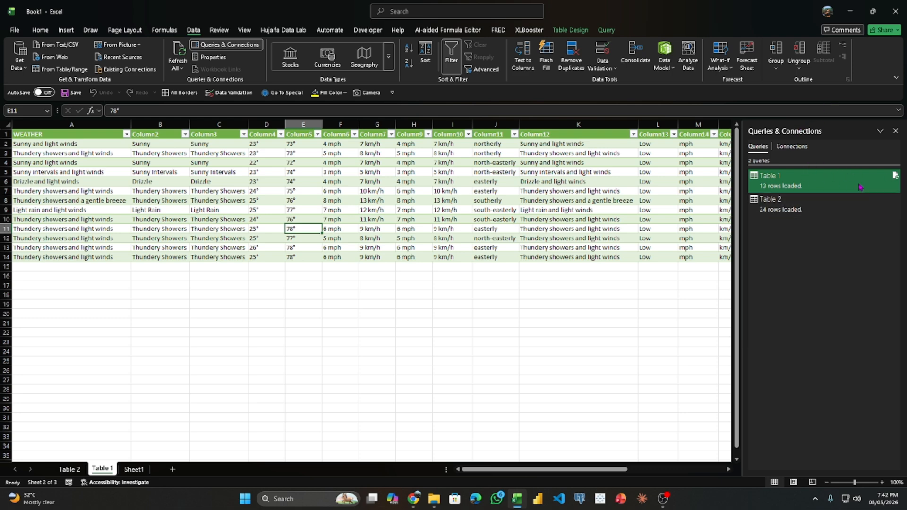
Reopen the Table 1 query for editing in the Power Query Editor, check its applied steps and return to Excel.
left_click(838, 208)
left_click(820, 188)
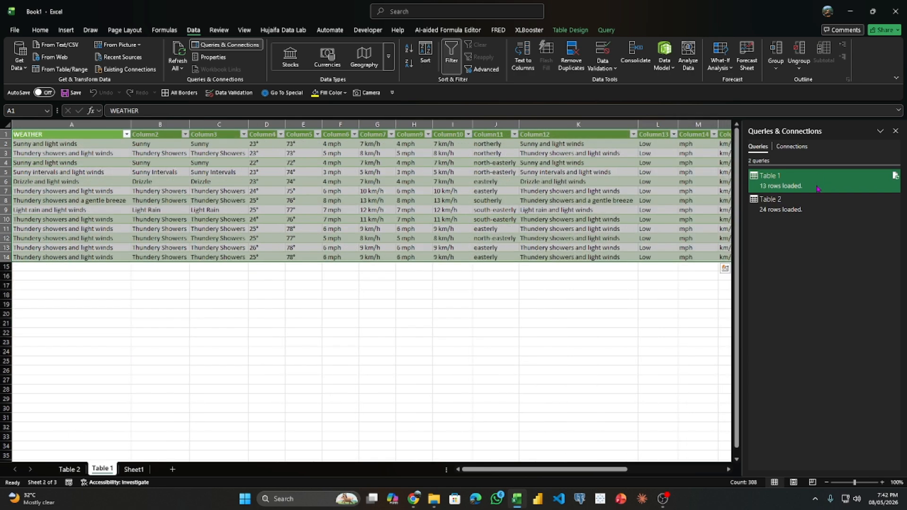
right_click(818, 188)
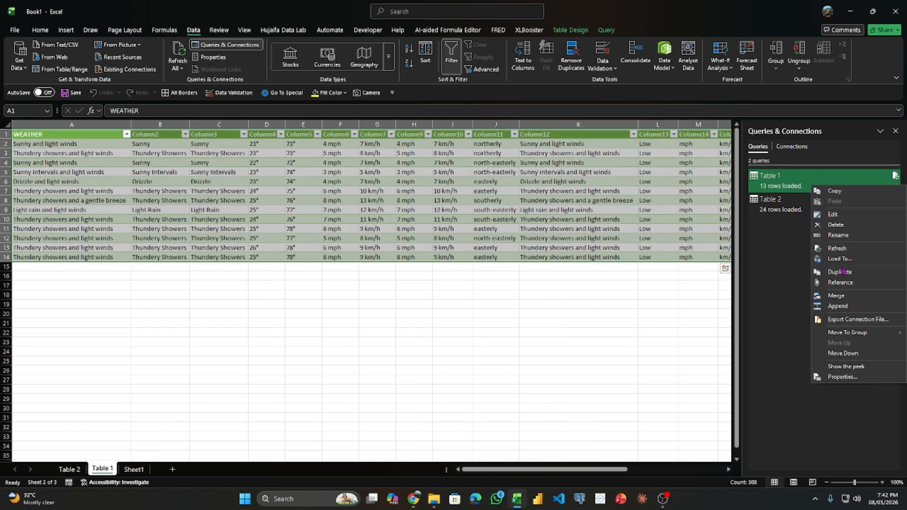
left_click(832, 214)
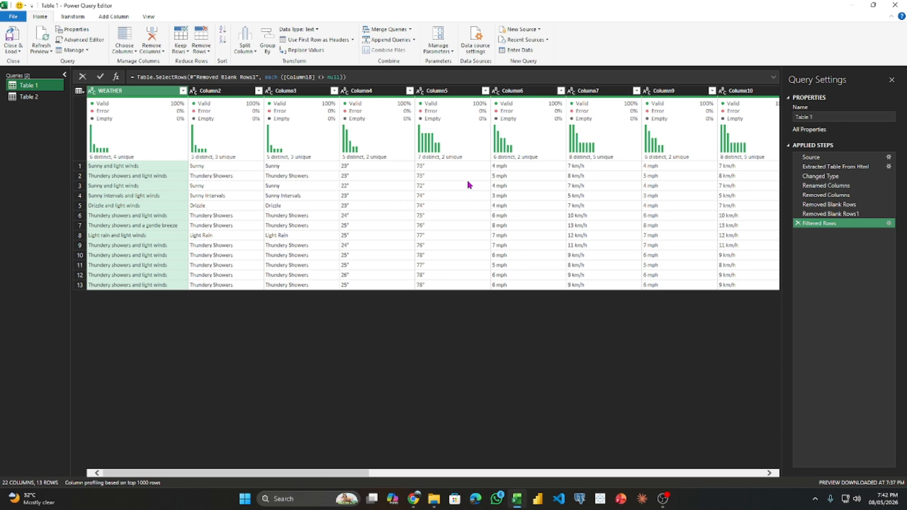
left_click(895, 4)
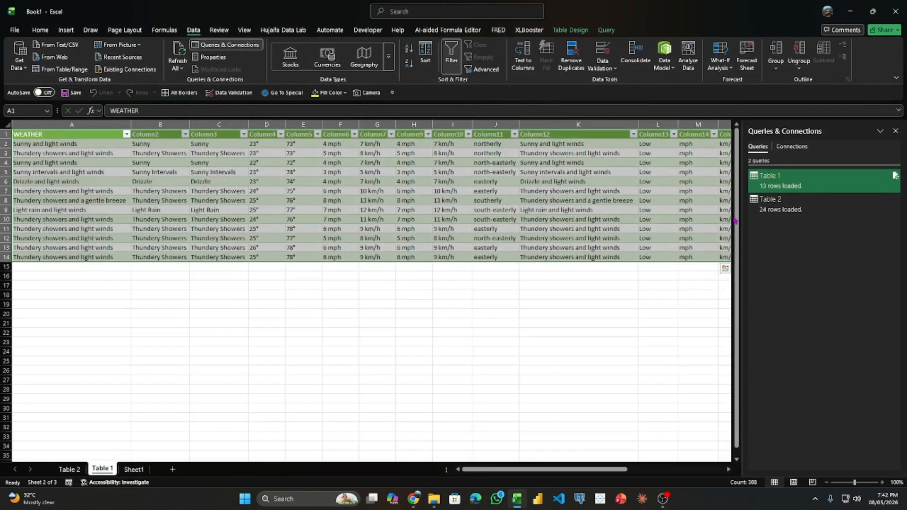